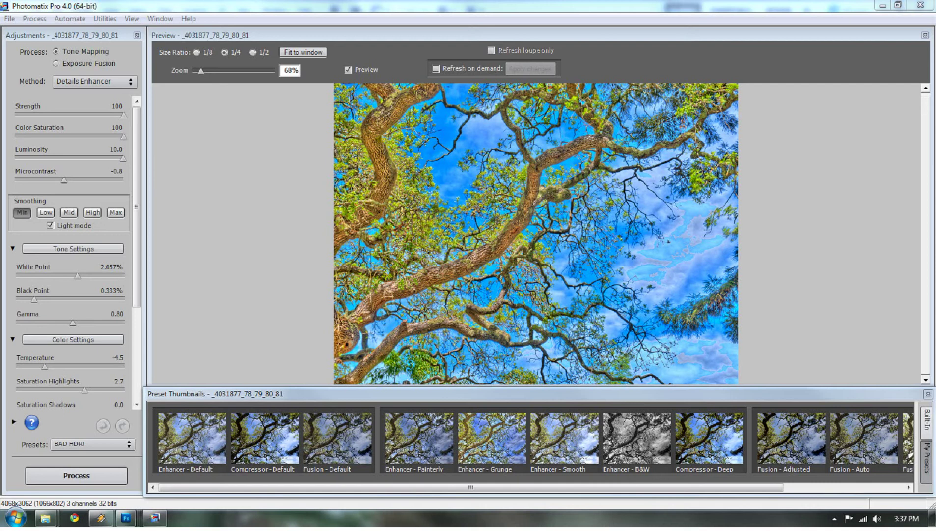
Inspect the oak trunk detail in a magnified Loupe close-up of the preview
{"action": "left_click", "coordinate": [652, 254]}
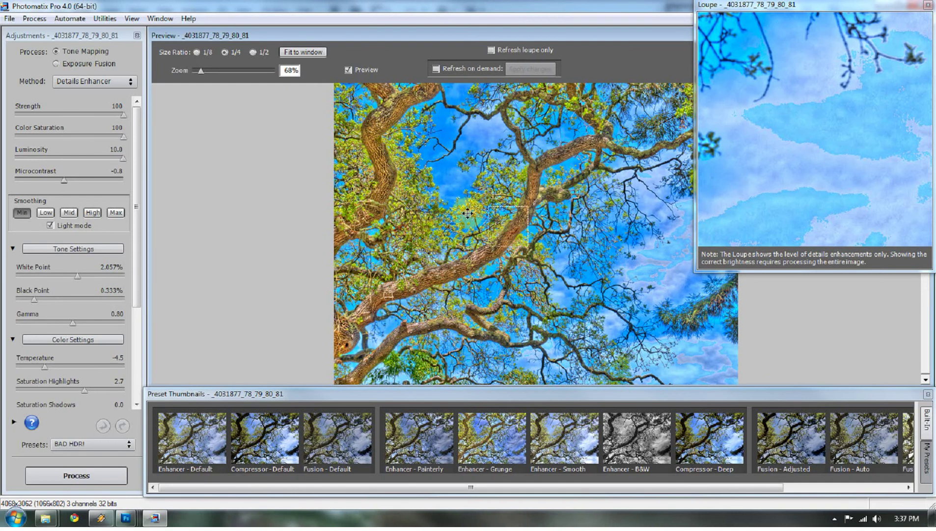
{"action": "left_click", "coordinate": [384, 172]}
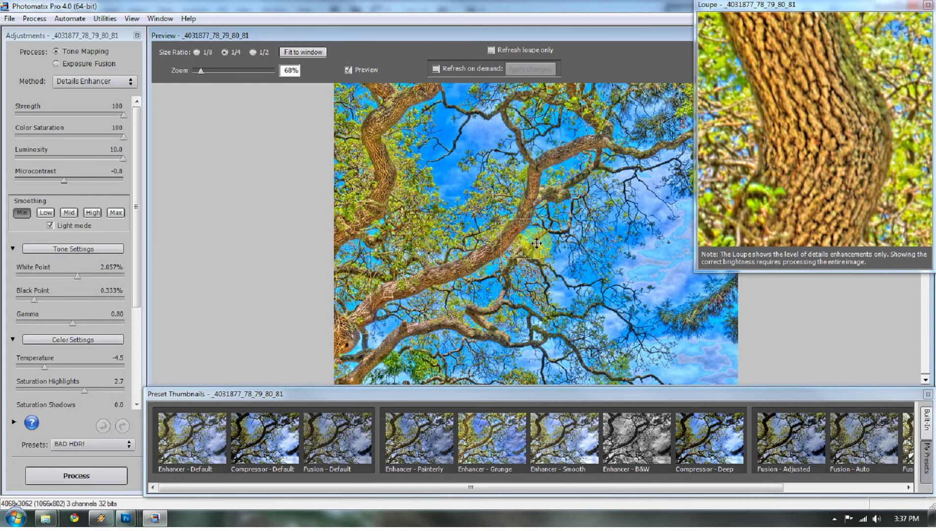
{"action": "left_click", "coordinate": [576, 265]}
{"action": "mouse_move", "coordinate": [577, 266]}
{"action": "left_mouse_down"}
{"action": "mouse_move", "coordinate": [501, 365]}
{"action": "mouse_move", "coordinate": [417, 361]}
{"action": "mouse_move", "coordinate": [425, 363]}
{"action": "mouse_move", "coordinate": [451, 273]}
{"action": "mouse_move", "coordinate": [428, 249]}
{"action": "mouse_move", "coordinate": [440, 186]}
{"action": "mouse_move", "coordinate": [484, 222]}
{"action": "mouse_move", "coordinate": [282, 129]}
{"action": "mouse_move", "coordinate": [387, 176]}
{"action": "left_mouse_up"}
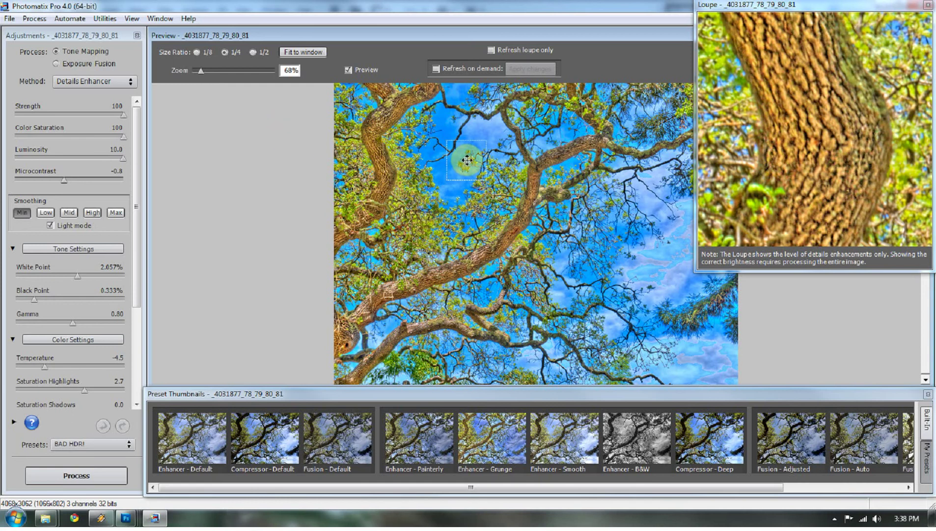
Close the close-up and lower Color Saturation from 100 to 64
{"action": "left_click", "coordinate": [928, 5]}
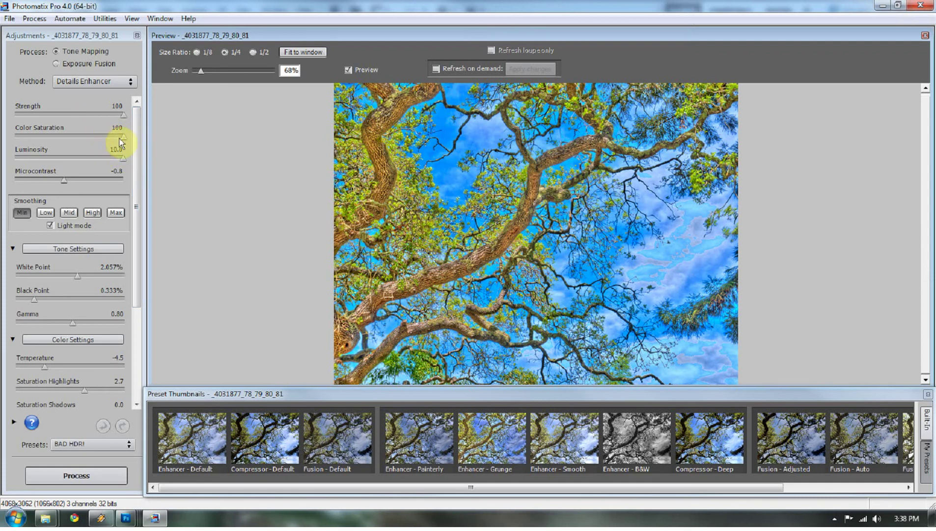
{"action": "left_click_drag", "start_coordinate": [123, 142], "coordinate": [81, 132]}
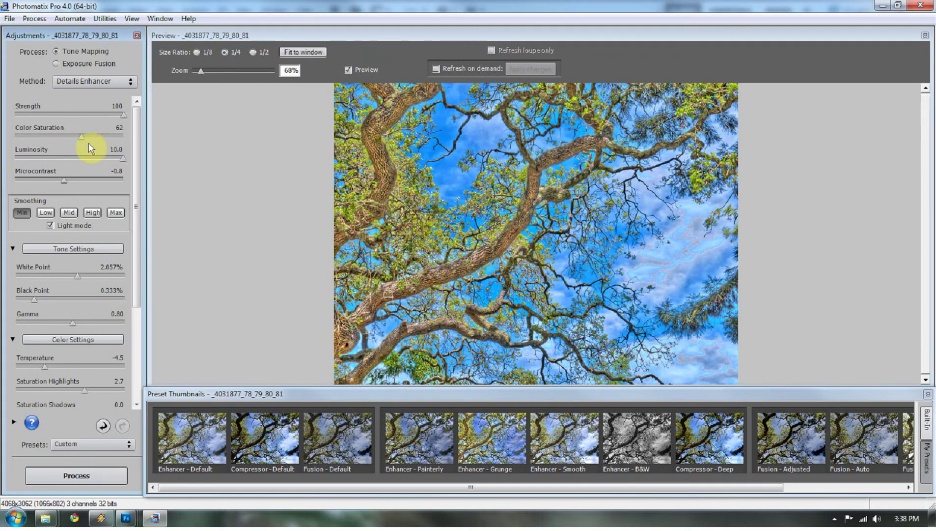
{"action": "left_click", "coordinate": [84, 138]}
Raise Microcontrast to 3.0 and inspect the branches in a magnified Loupe close-up
{"action": "scroll", "coordinate": [102, 187], "scroll_direction": "down", "scroll_amount": 2}
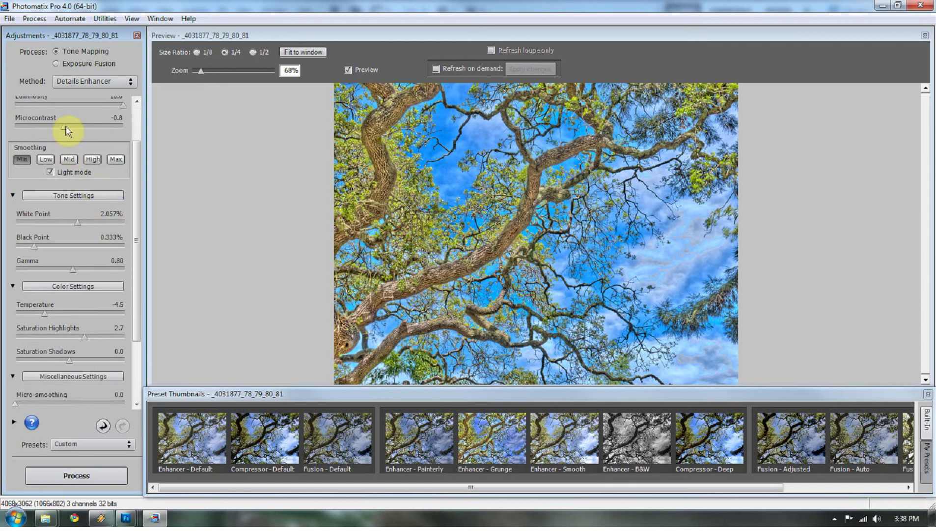
{"action": "left_click_drag", "start_coordinate": [65, 127], "coordinate": [84, 127]}
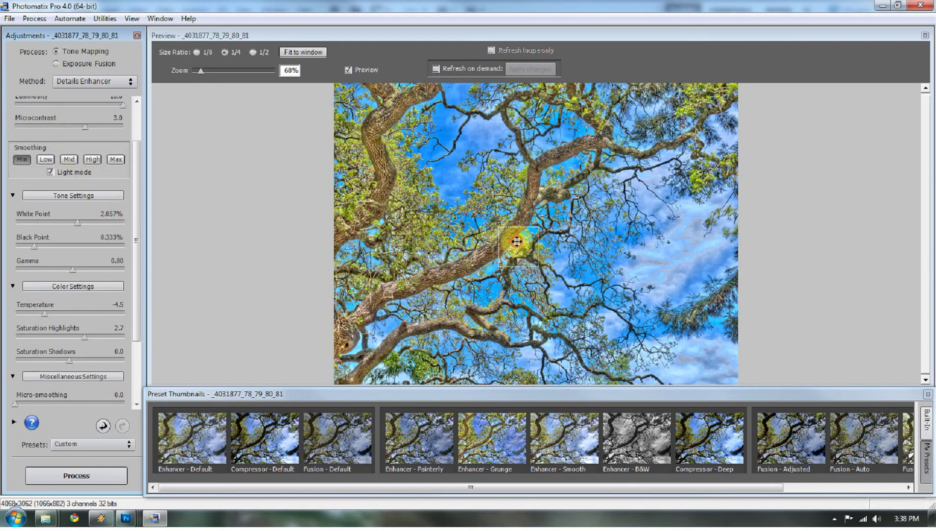
{"action": "left_click", "coordinate": [513, 240]}
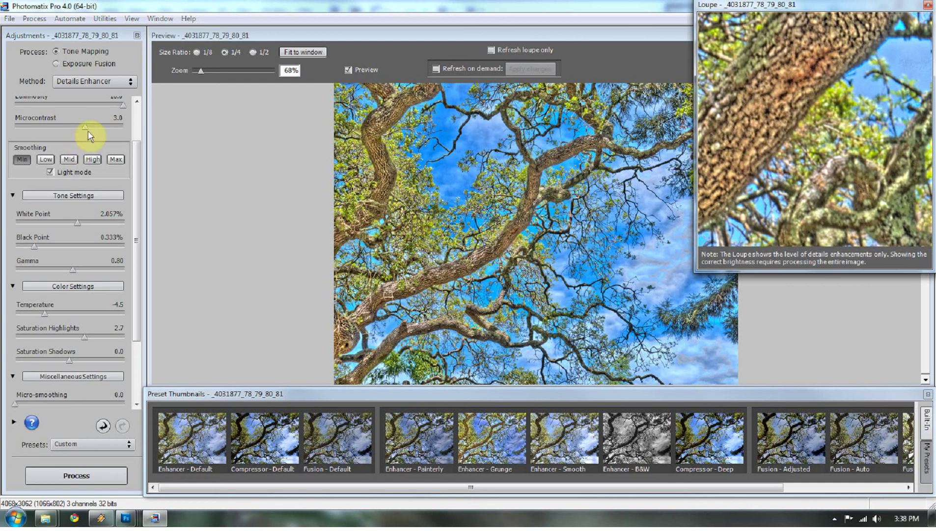
{"action": "left_click_drag", "start_coordinate": [86, 128], "coordinate": [73, 129]}
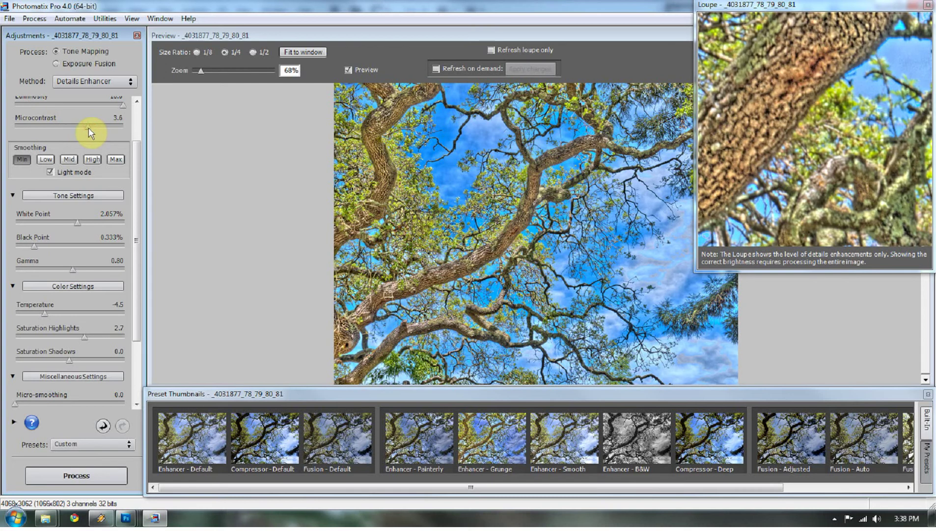
{"action": "left_click_drag", "start_coordinate": [85, 127], "coordinate": [86, 127]}
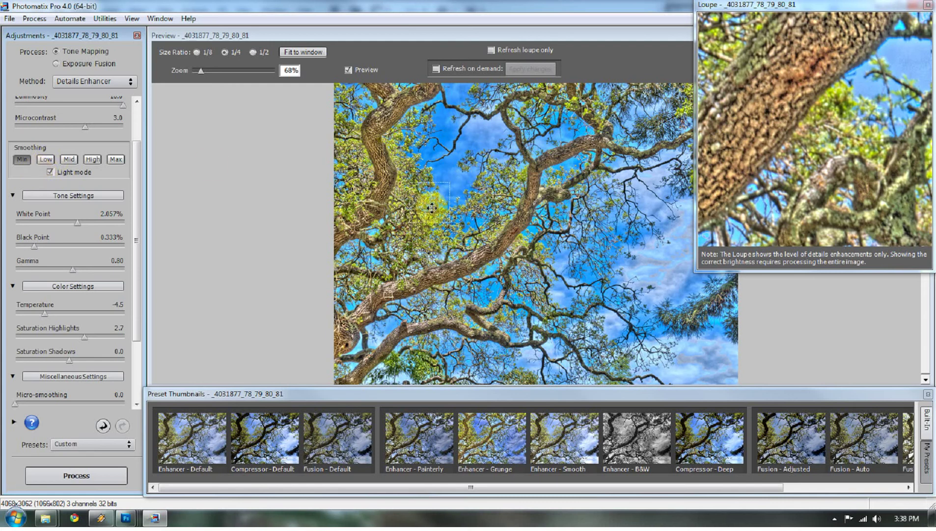
{"action": "left_click_drag", "start_coordinate": [432, 225], "coordinate": [448, 273]}
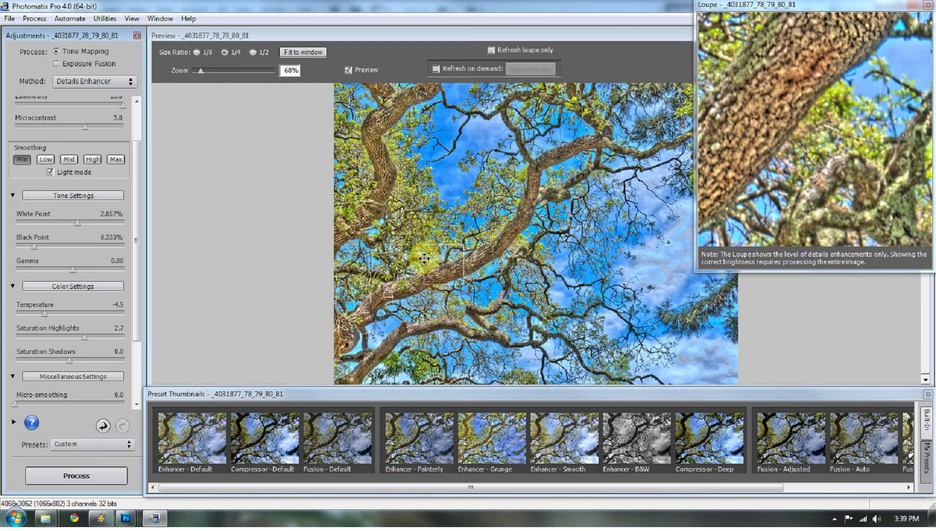
Raise Smoothing from Min to Mid and compare the result against the unprocessed original
{"action": "left_click", "coordinate": [48, 160]}
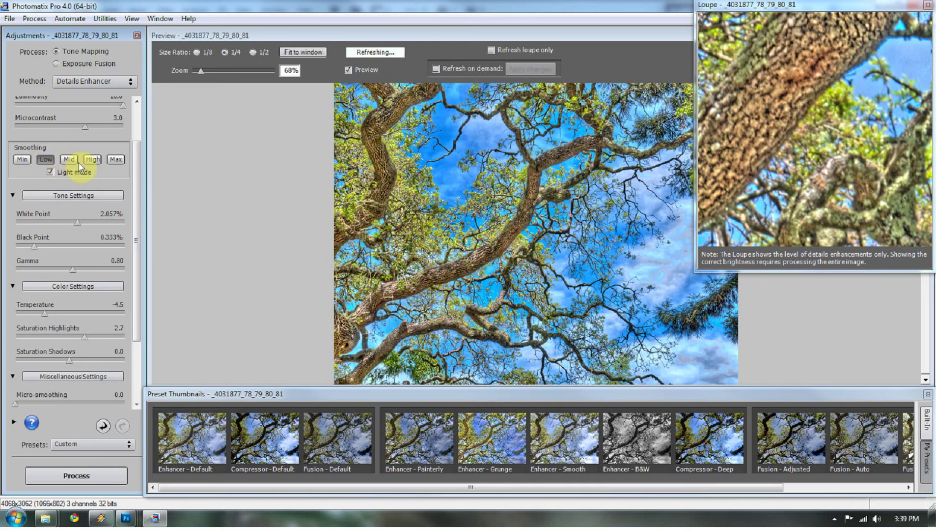
{"action": "left_click", "coordinate": [70, 159]}
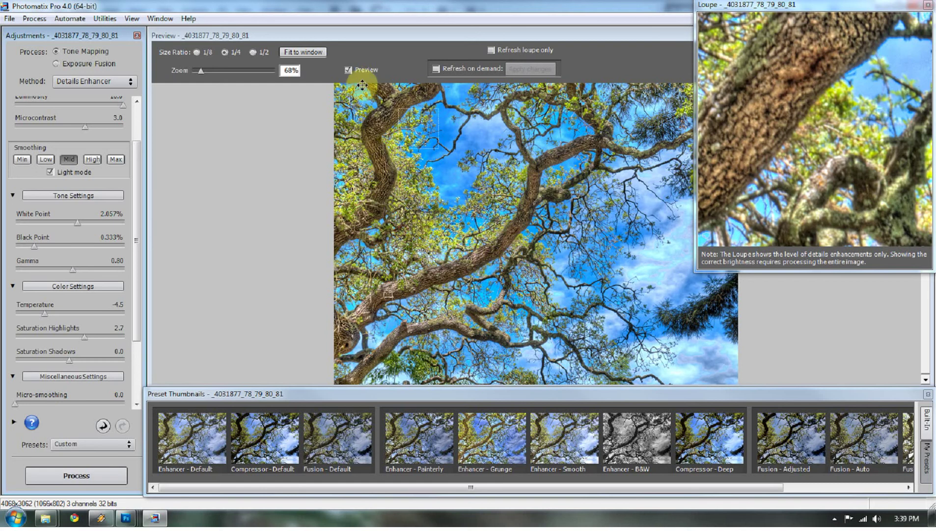
{"action": "left_click", "coordinate": [349, 69]}
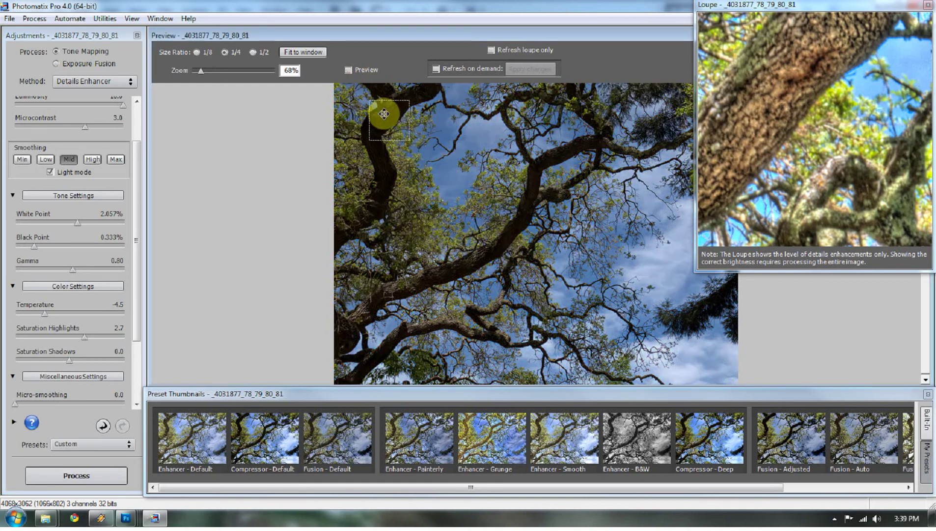
{"action": "left_click", "coordinate": [349, 69]}
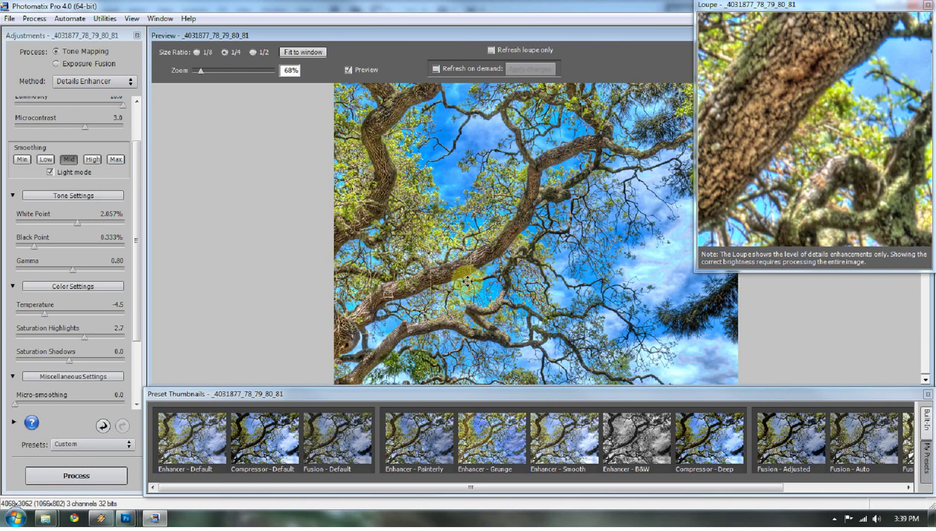
{"action": "left_click", "coordinate": [390, 435]}
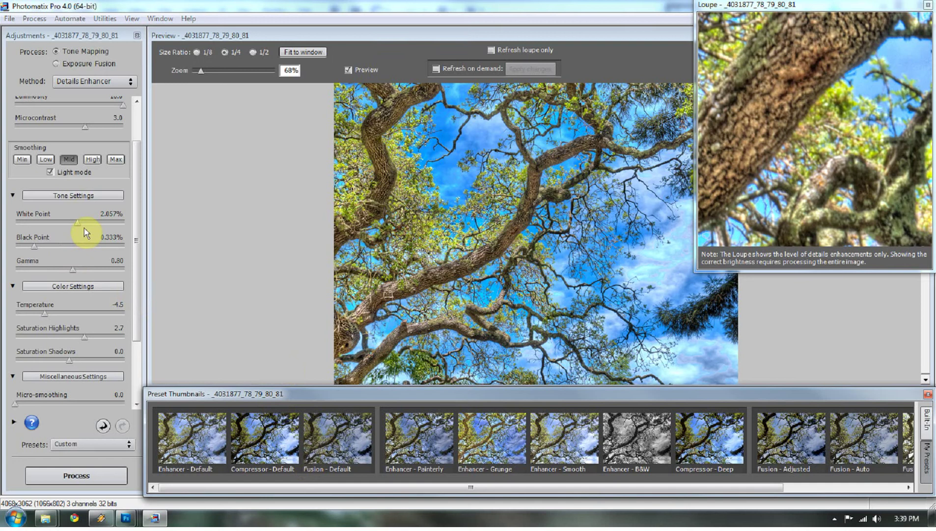
Set White Point to about 0.498%, Black Point to 0.224% and Gamma to 0.96
{"action": "left_click_drag", "start_coordinate": [76, 222], "coordinate": [42, 225]}
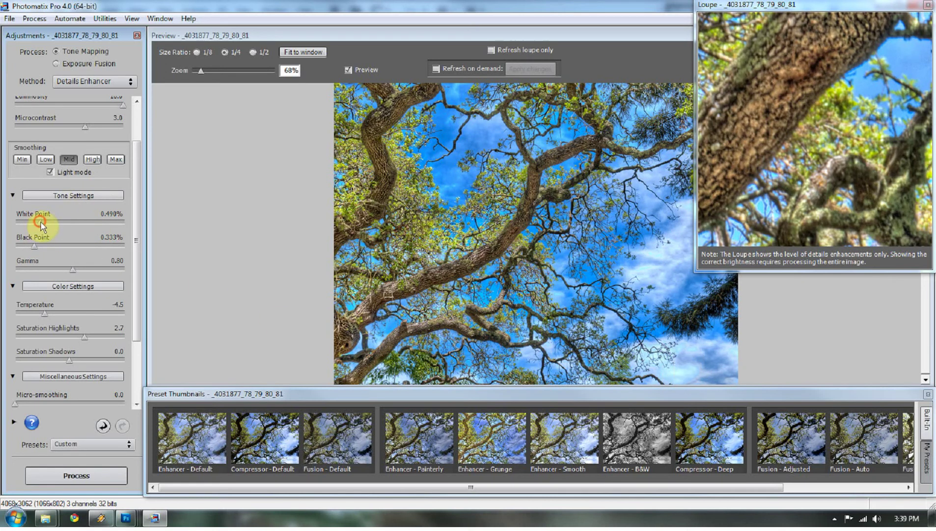
{"action": "mouse_move", "coordinate": [40, 222]}
{"action": "left_mouse_down"}
{"action": "mouse_move", "coordinate": [62, 221]}
{"action": "mouse_move", "coordinate": [40, 230]}
{"action": "left_mouse_up"}
{"action": "left_click_drag", "start_coordinate": [34, 246], "coordinate": [30, 247]}
{"action": "left_click_drag", "start_coordinate": [51, 270], "coordinate": [50, 268]}
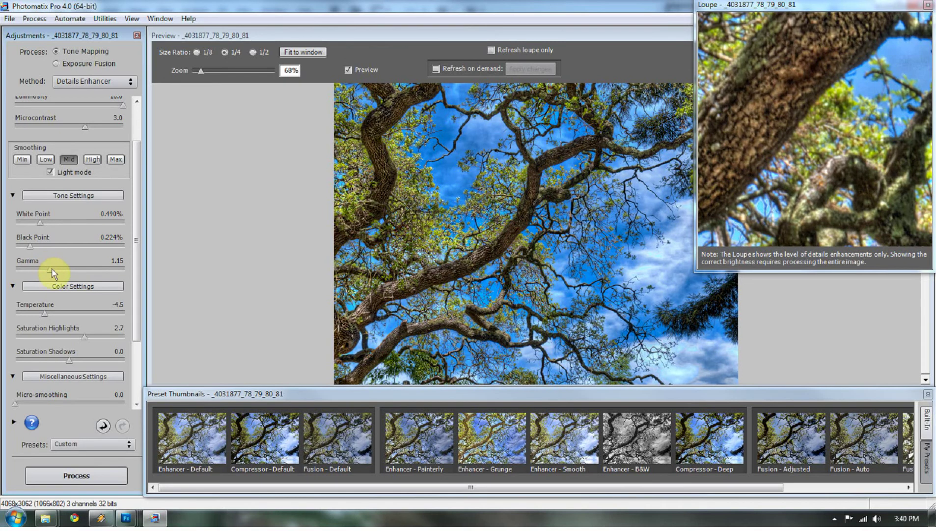
{"action": "left_click", "coordinate": [57, 270]}
{"action": "left_click", "coordinate": [64, 269]}
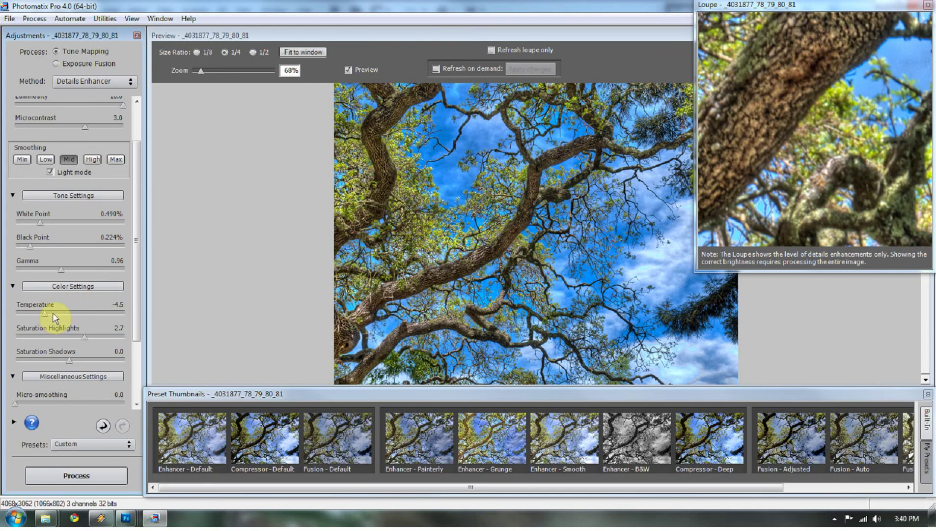
Warm the Temperature to 2.6 after trying cooler values, checking the magnified sky and branches
{"action": "left_click_drag", "start_coordinate": [53, 312], "coordinate": [38, 313]}
{"action": "left_click_drag", "start_coordinate": [42, 312], "coordinate": [67, 311]}
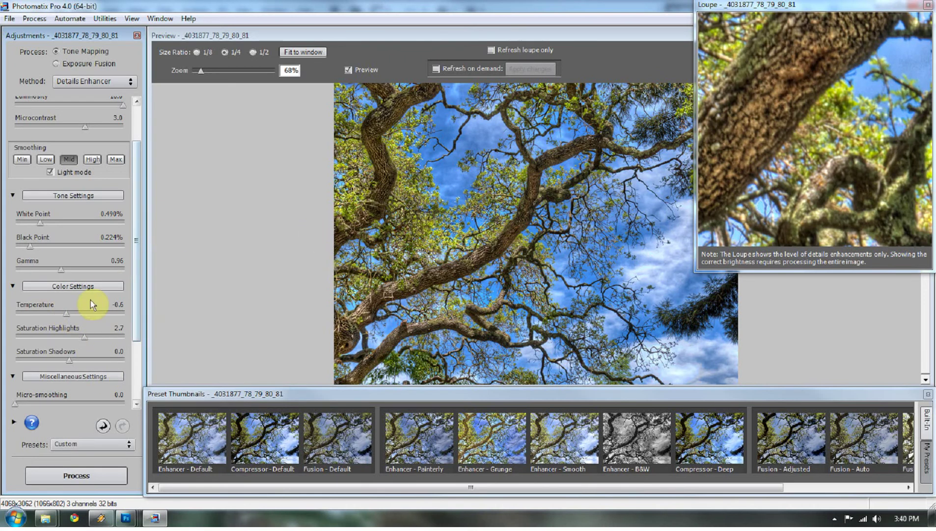
{"action": "mouse_move", "coordinate": [64, 312]}
{"action": "left_mouse_down"}
{"action": "mouse_move", "coordinate": [52, 312]}
{"action": "mouse_move", "coordinate": [70, 317]}
{"action": "left_mouse_up"}
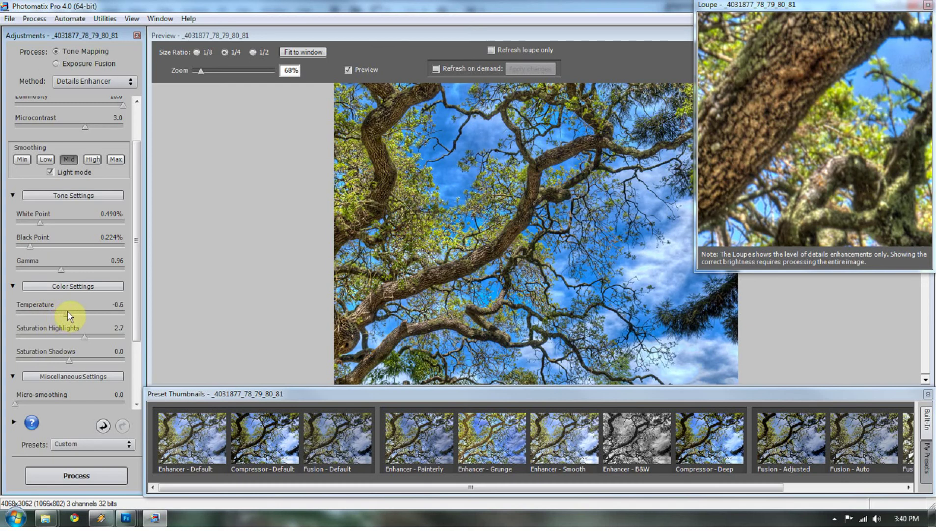
{"action": "left_click", "coordinate": [677, 360]}
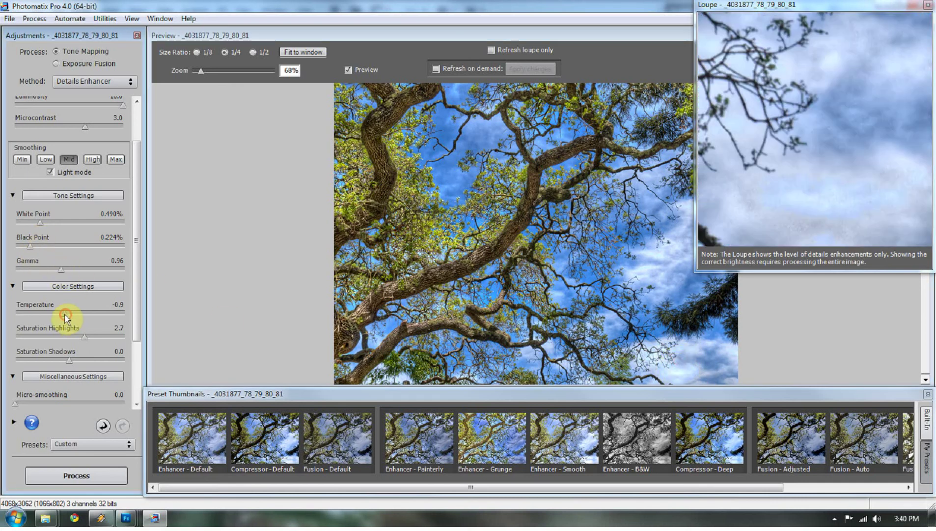
{"action": "left_click_drag", "start_coordinate": [67, 313], "coordinate": [81, 312]}
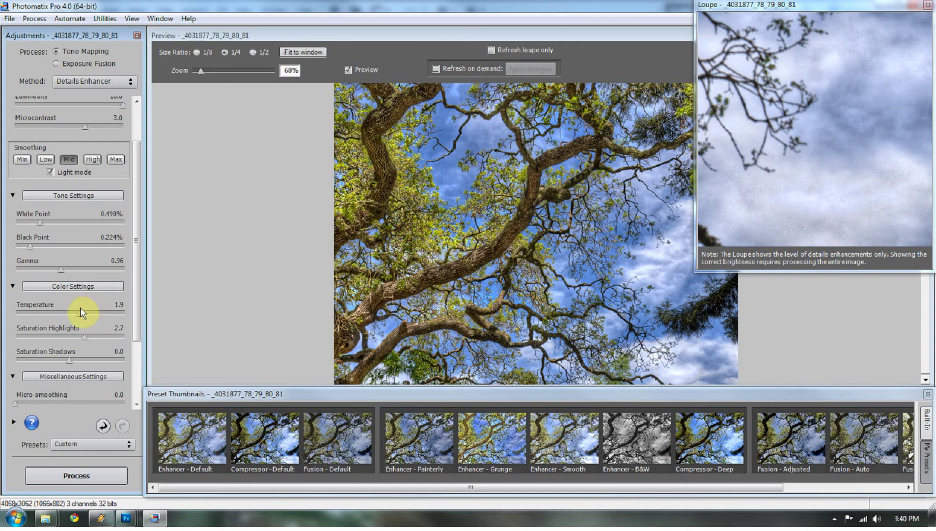
{"action": "left_click_drag", "start_coordinate": [81, 313], "coordinate": [89, 315]}
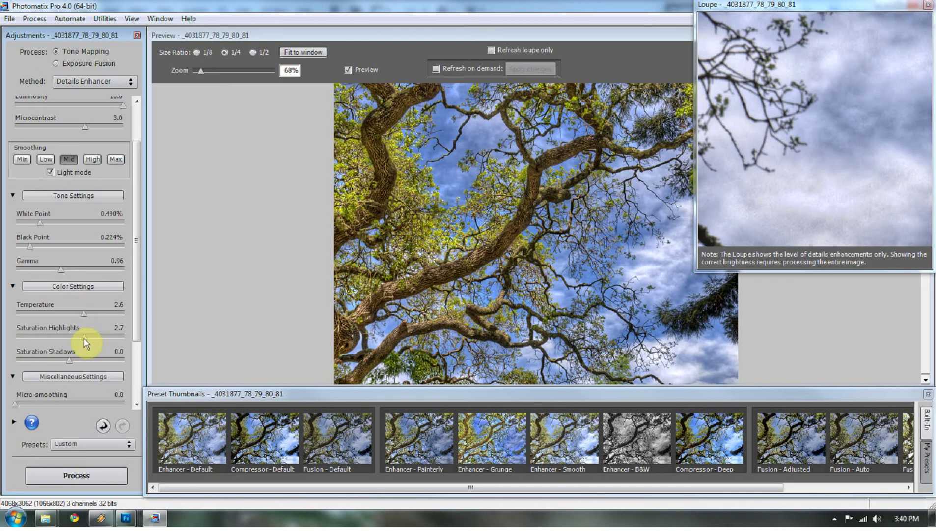
Set Saturation Highlights to -6.2 and Saturation Shadows to -3.6
{"action": "left_click_drag", "start_coordinate": [84, 338], "coordinate": [121, 337]}
{"action": "left_click_drag", "start_coordinate": [119, 337], "coordinate": [35, 337]}
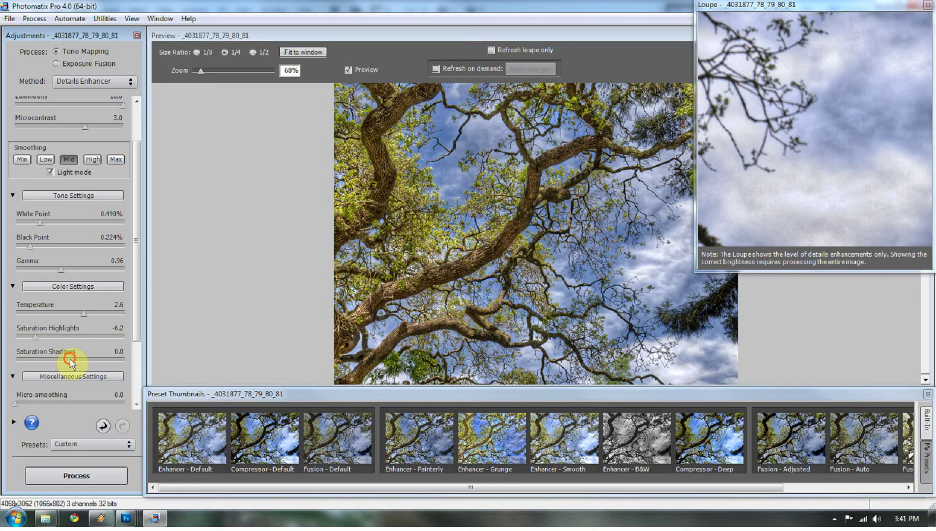
{"action": "mouse_move", "coordinate": [70, 362]}
{"action": "left_mouse_down"}
{"action": "mouse_move", "coordinate": [44, 360]}
{"action": "mouse_move", "coordinate": [51, 361]}
{"action": "left_mouse_up"}
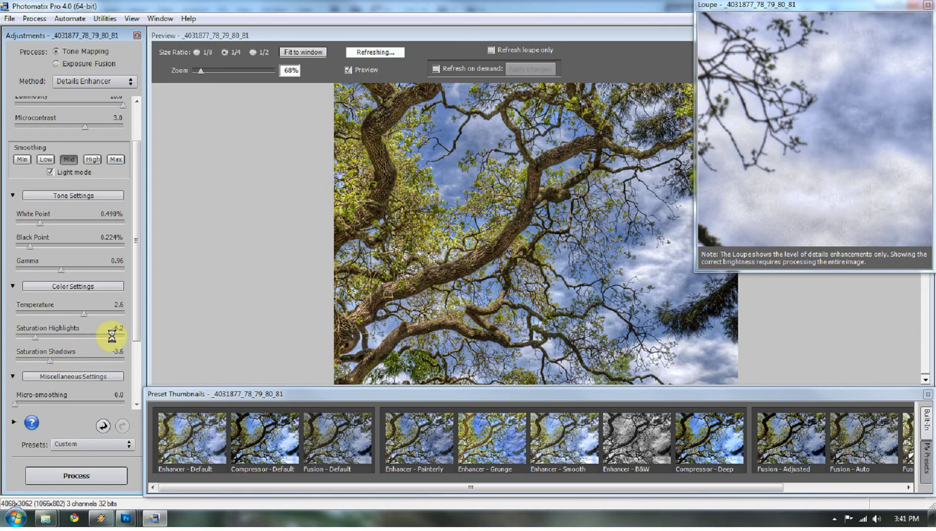
{"action": "left_click_drag", "start_coordinate": [137, 223], "coordinate": [131, 298]}
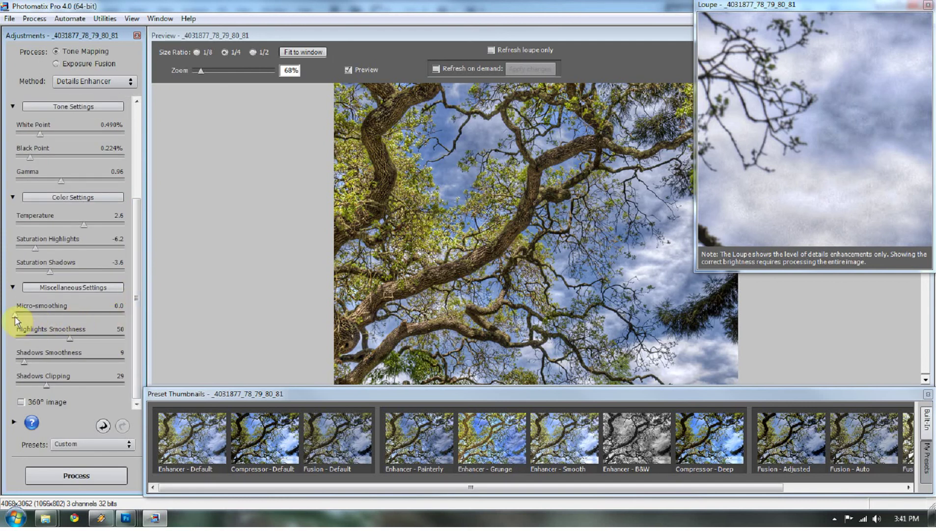
Try strong Micro-smoothing against the original, then return Micro-smoothing to 0
{"action": "left_click_drag", "start_coordinate": [16, 315], "coordinate": [51, 312]}
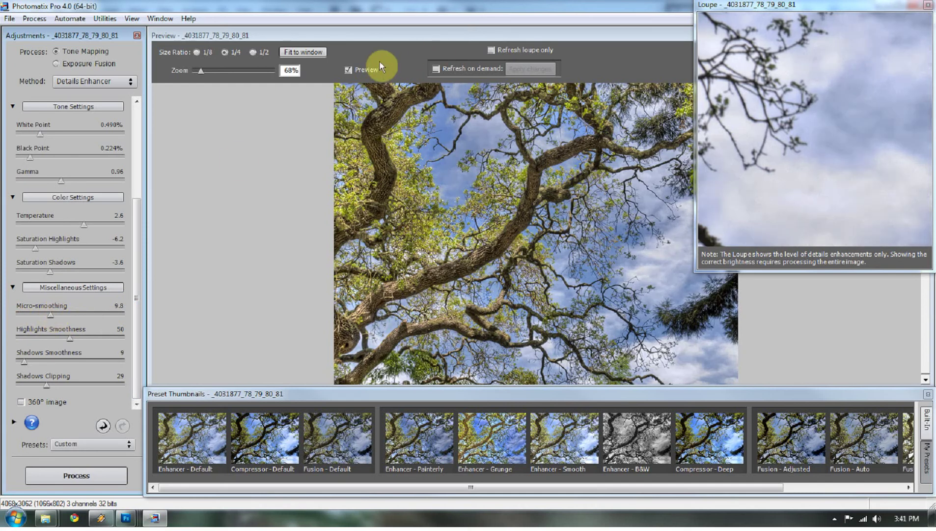
{"action": "left_click", "coordinate": [348, 70]}
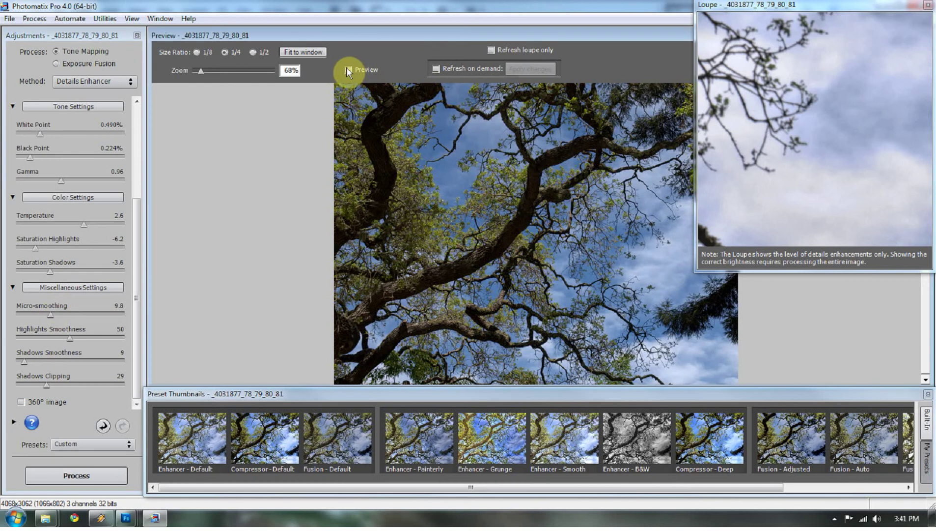
{"action": "left_click", "coordinate": [348, 71]}
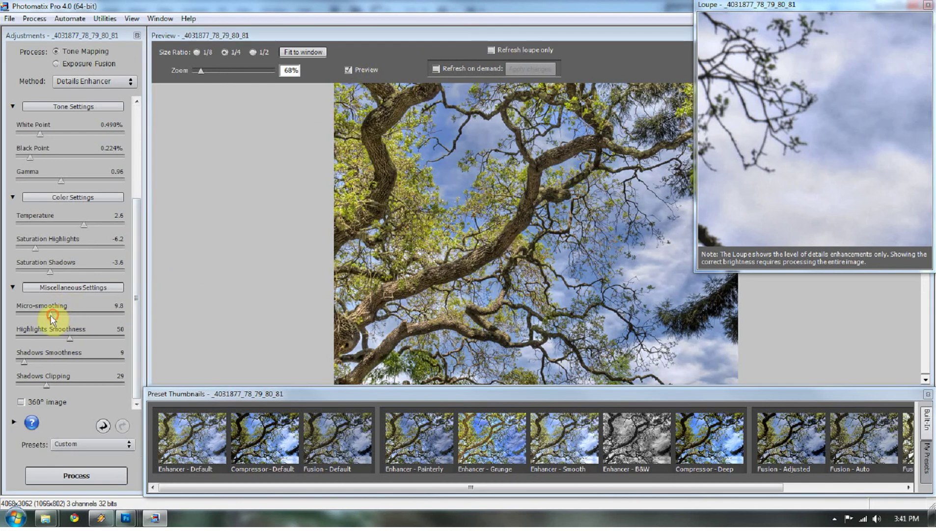
{"action": "left_click_drag", "start_coordinate": [53, 315], "coordinate": [15, 315]}
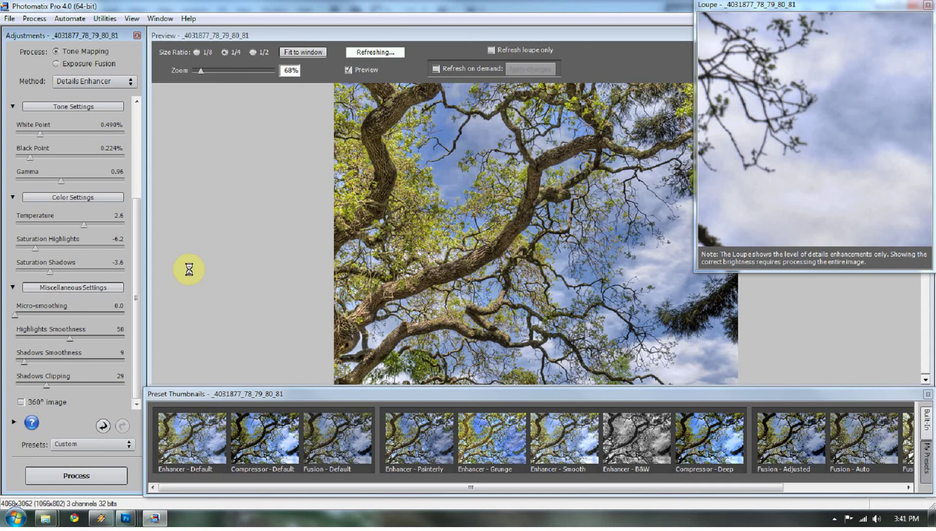
{"action": "left_click", "coordinate": [19, 315]}
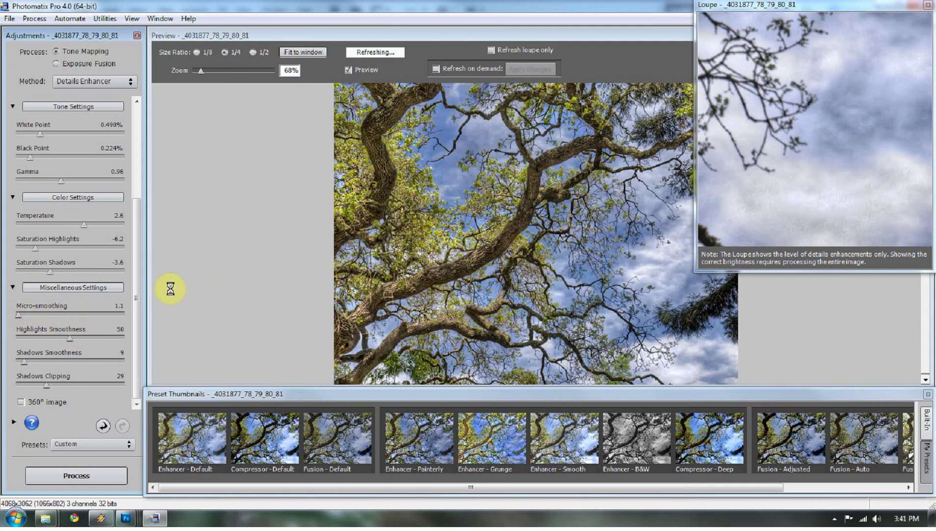
{"action": "left_click", "coordinate": [18, 314]}
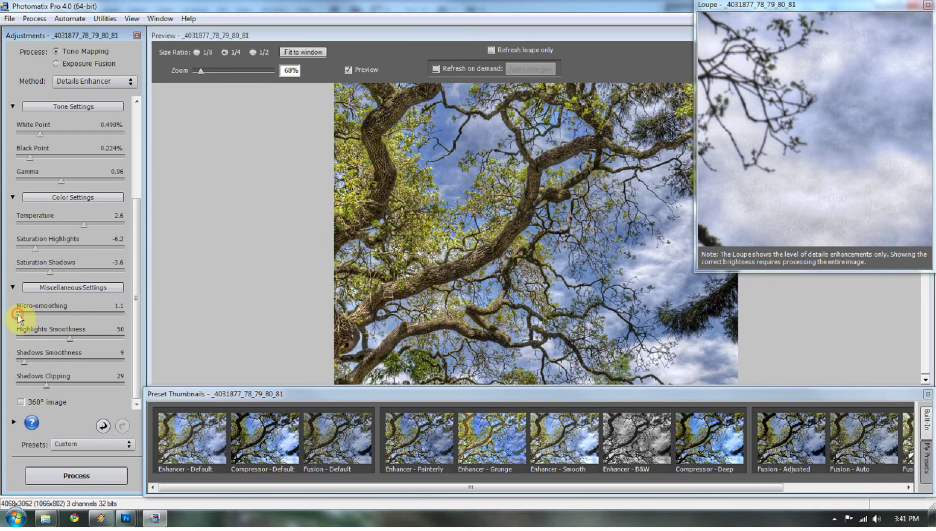
Set Highlights Smoothness 34, Shadows Smoothness 26 and Shadows Clipping 8, then compare with the original
{"action": "left_click", "coordinate": [69, 338]}
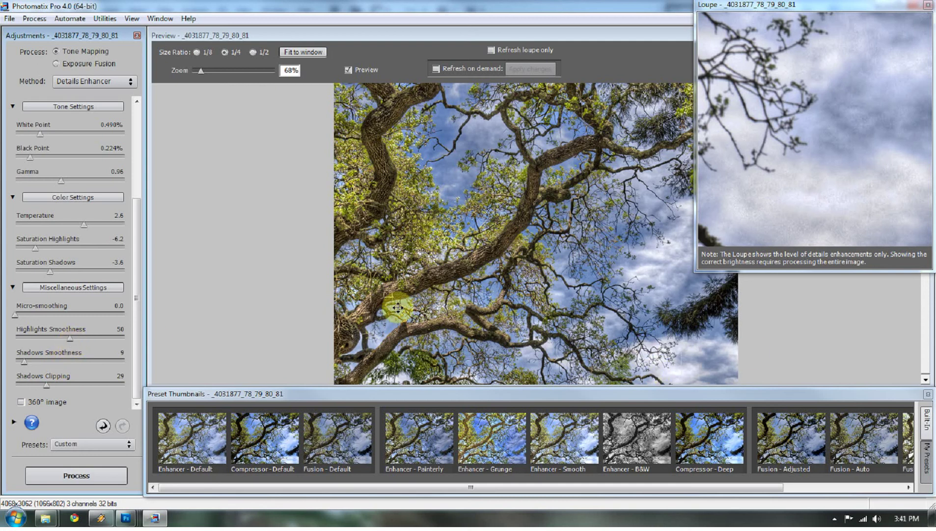
{"action": "left_click_drag", "start_coordinate": [64, 337], "coordinate": [51, 338]}
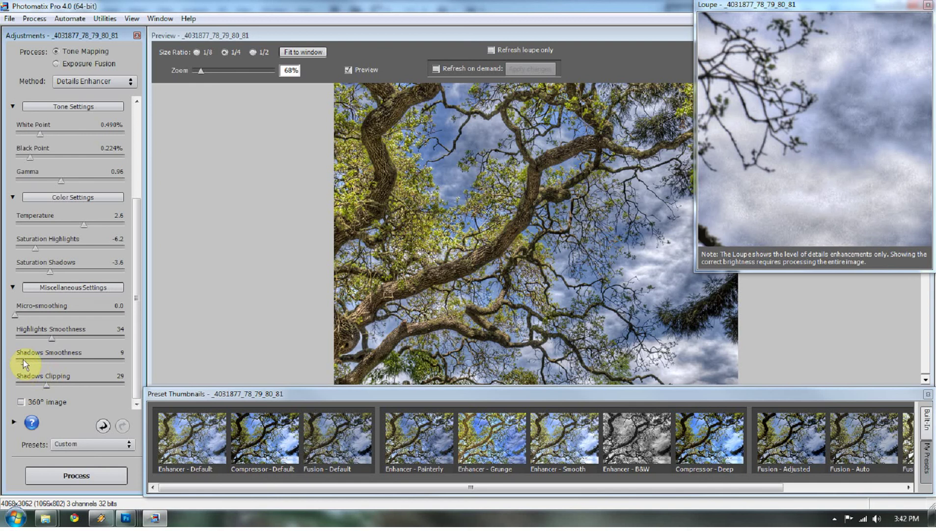
{"action": "left_click_drag", "start_coordinate": [24, 361], "coordinate": [27, 364]}
{"action": "left_click_drag", "start_coordinate": [27, 362], "coordinate": [44, 361]}
{"action": "left_click_drag", "start_coordinate": [46, 388], "coordinate": [22, 390]}
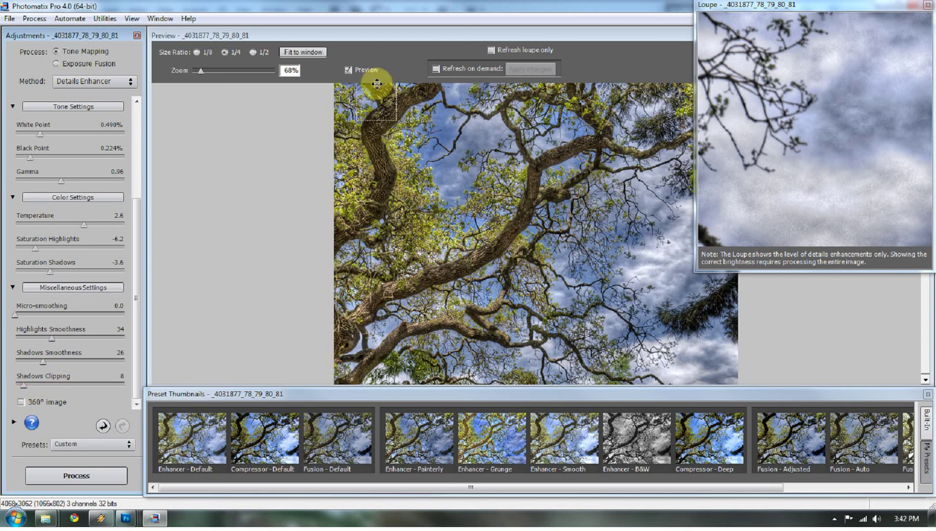
{"action": "left_click", "coordinate": [347, 70]}
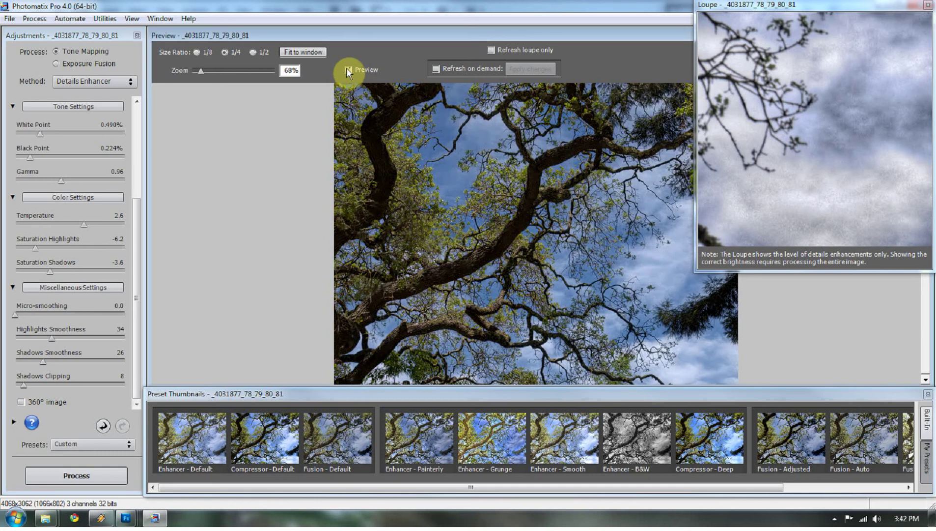
{"action": "left_click", "coordinate": [347, 70]}
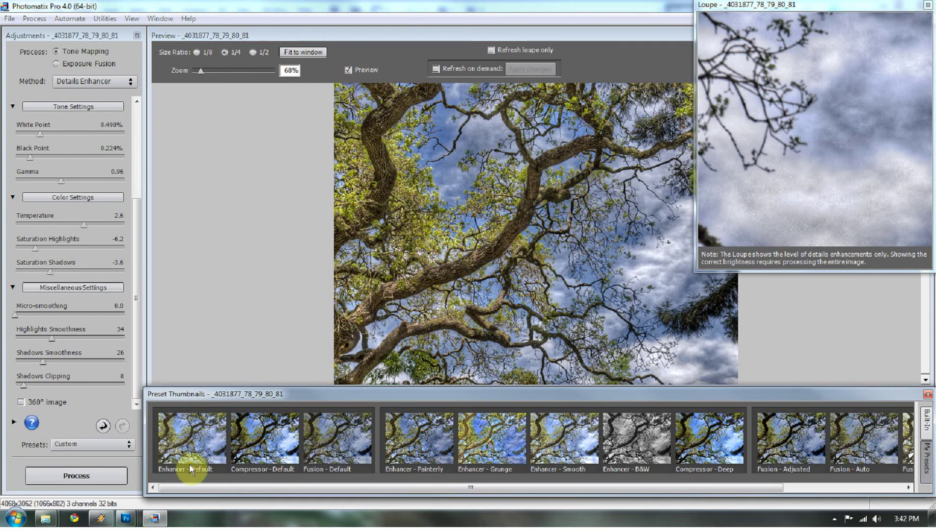
Save the current settings over the BAD HDR Fix.xmp preset, replacing the old version
{"action": "left_click", "coordinate": [108, 443]}
{"action": "scroll", "coordinate": [123, 471], "scroll_direction": "down", "scroll_amount": 5}
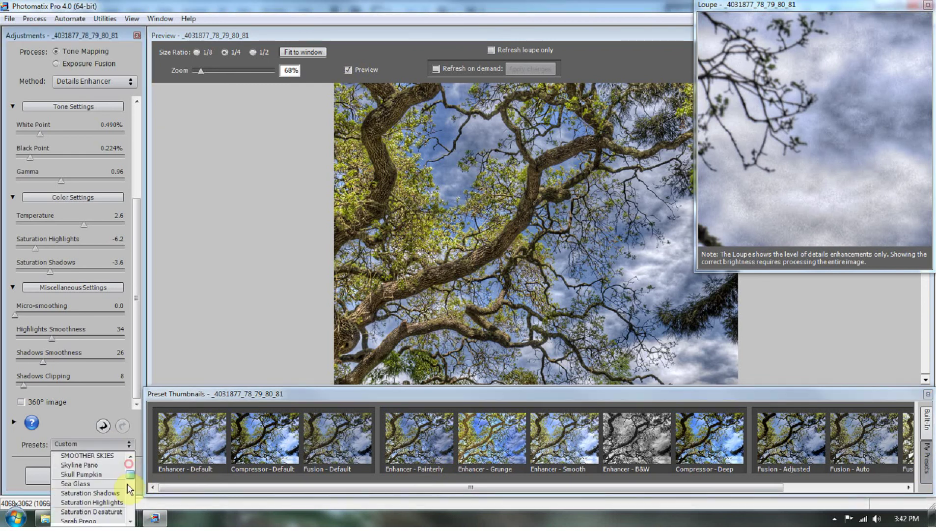
{"action": "left_click", "coordinate": [92, 521]}
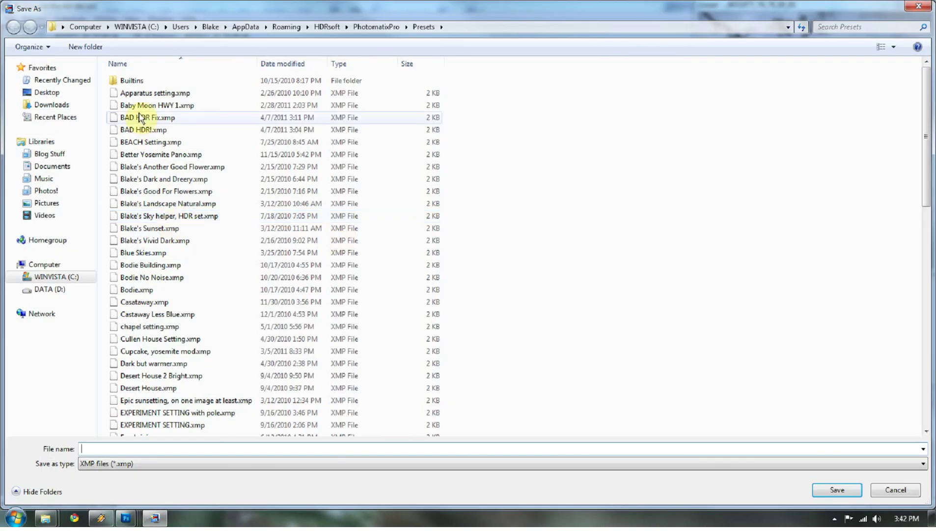
{"action": "left_click", "coordinate": [141, 117]}
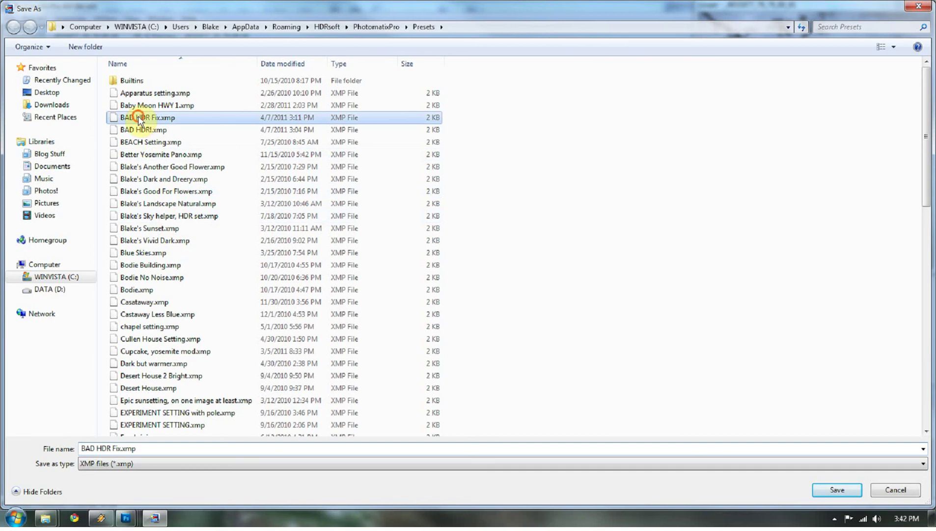
{"action": "left_click", "coordinate": [856, 493]}
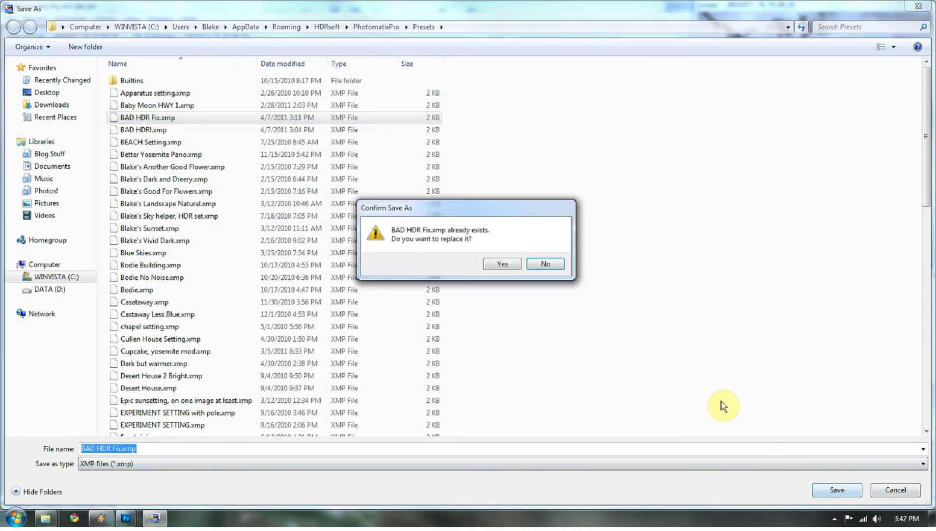
{"action": "left_click", "coordinate": [506, 268]}
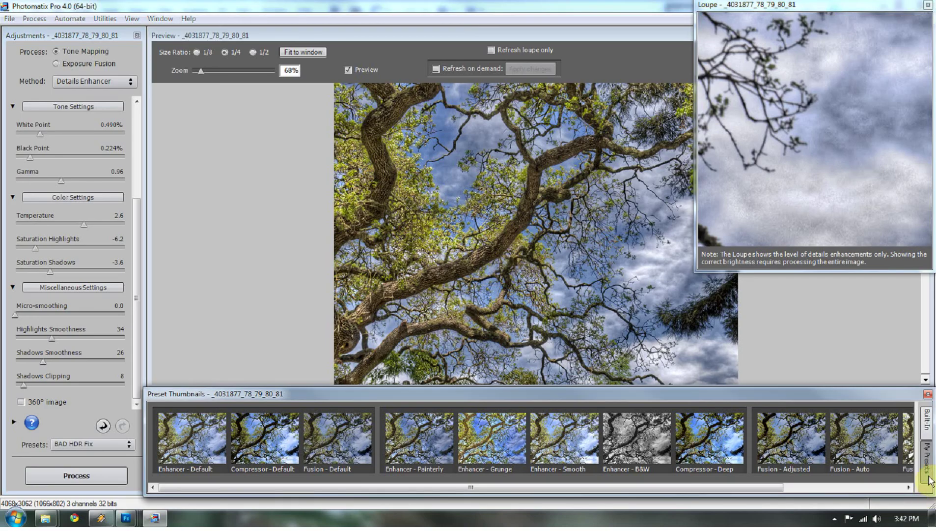
Show preset thumbnails, try BAD HDR!, reapply BAD HDR Fix, and close the Loupe
{"action": "left_click", "coordinate": [926, 462]}
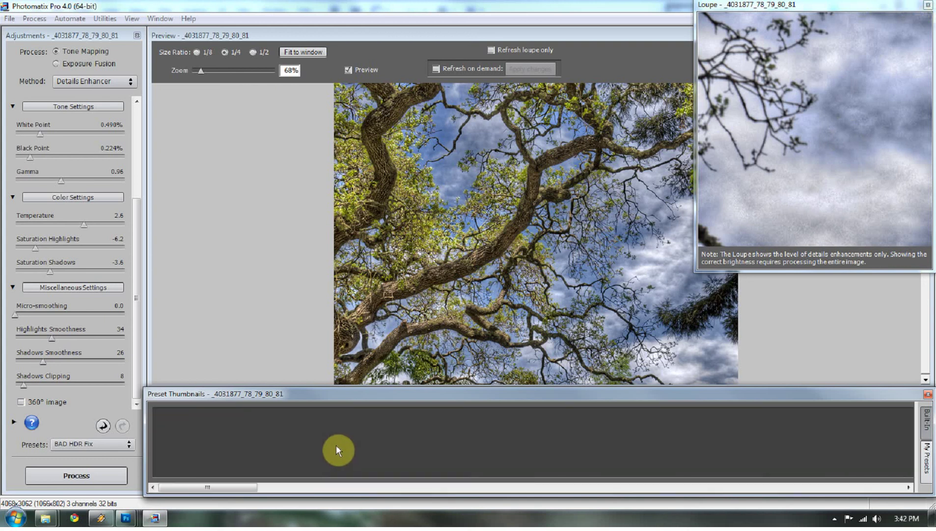
{"action": "left_click", "coordinate": [412, 451]}
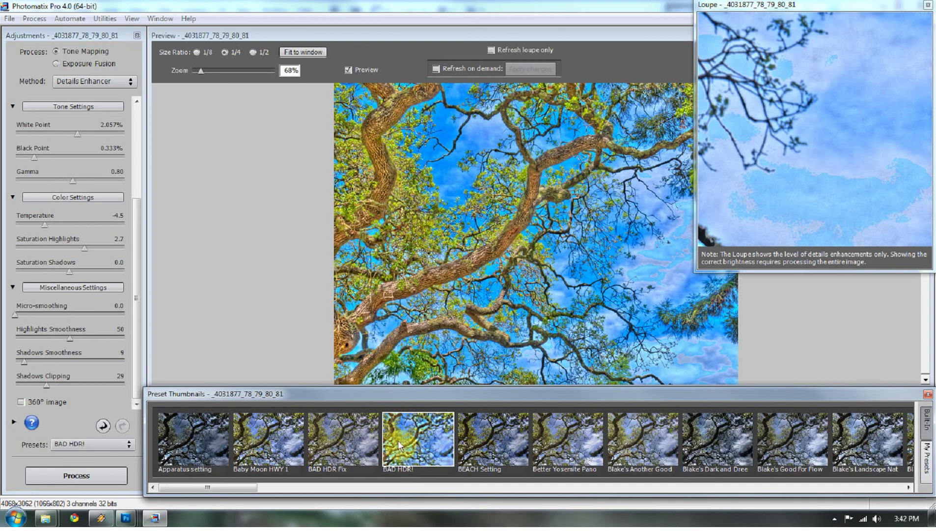
{"action": "left_click", "coordinate": [346, 444]}
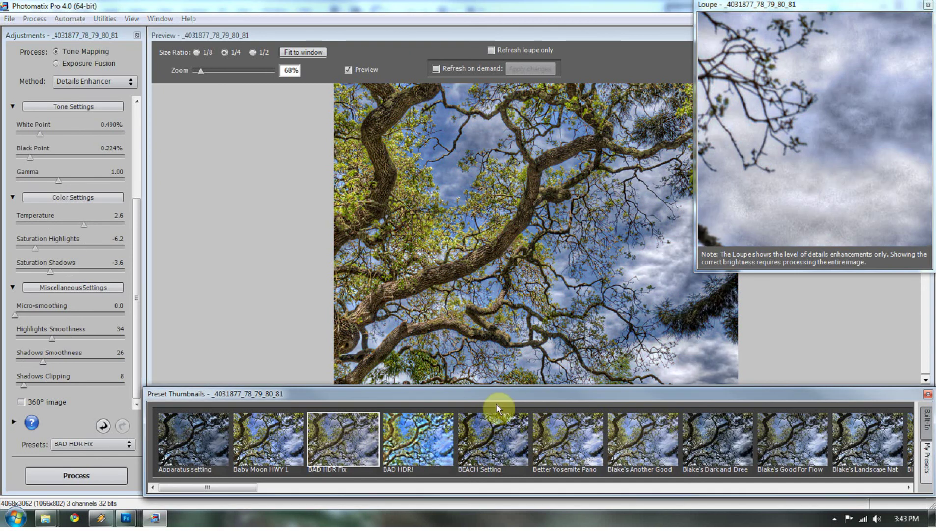
{"action": "left_click", "coordinate": [928, 6]}
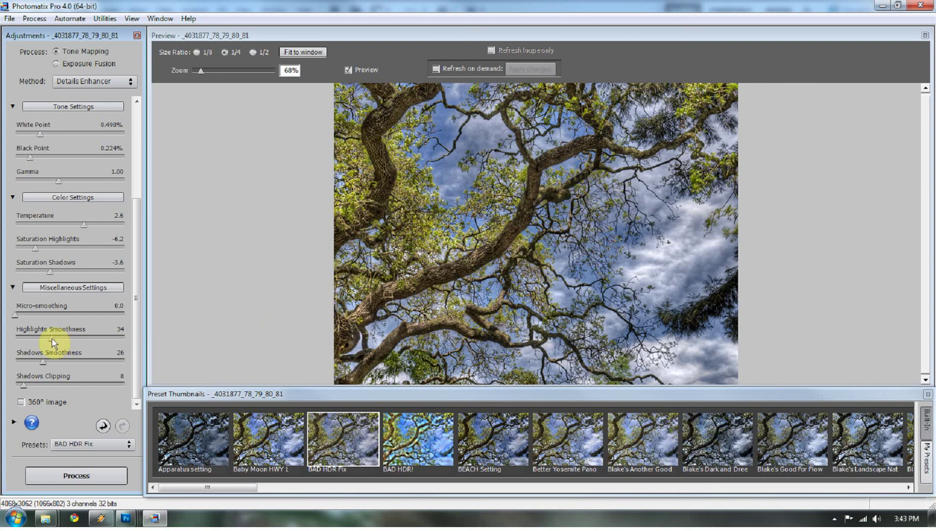
Set Highlights Smoothness to 73, White Point to 3.725% and Temperature to -6.4
{"action": "left_click", "coordinate": [94, 339]}
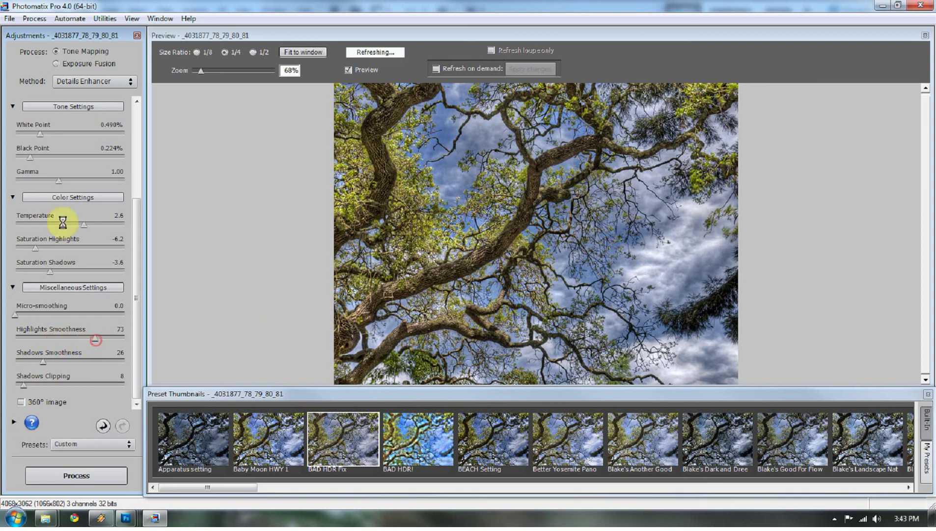
{"action": "left_click", "coordinate": [40, 132]}
{"action": "left_click_drag", "start_coordinate": [69, 137], "coordinate": [106, 134]}
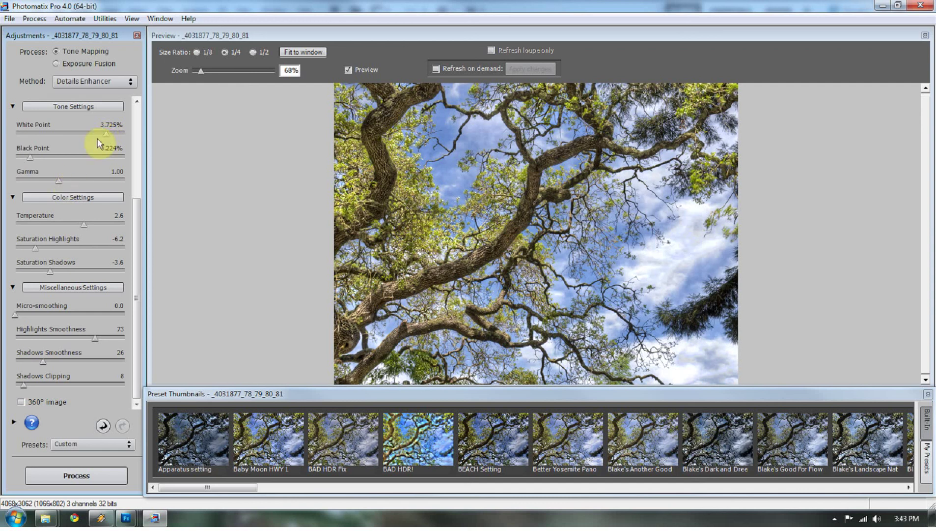
{"action": "left_click_drag", "start_coordinate": [84, 225], "coordinate": [37, 225]}
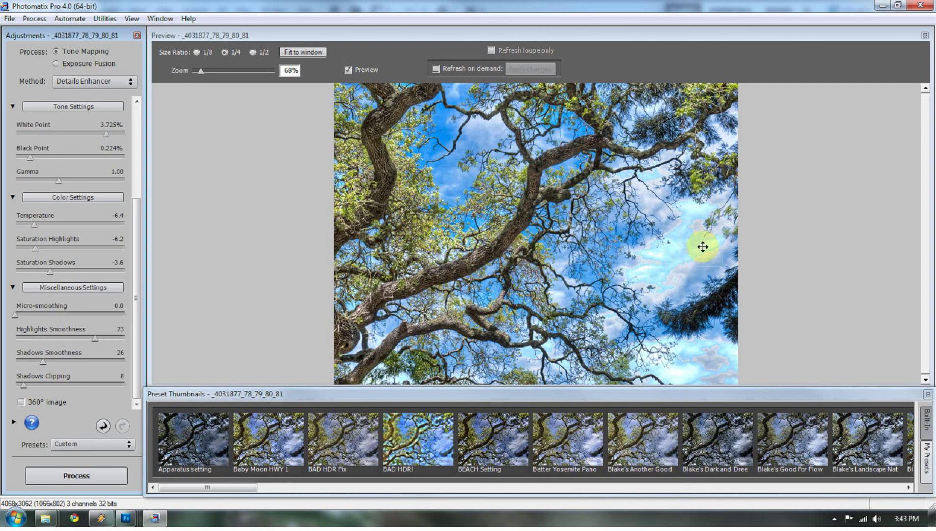
Lower White Point to 1.129%, set Temperature to -0.2 and Highlights Smoothness to 27
{"action": "left_click_drag", "start_coordinate": [104, 136], "coordinate": [58, 136]}
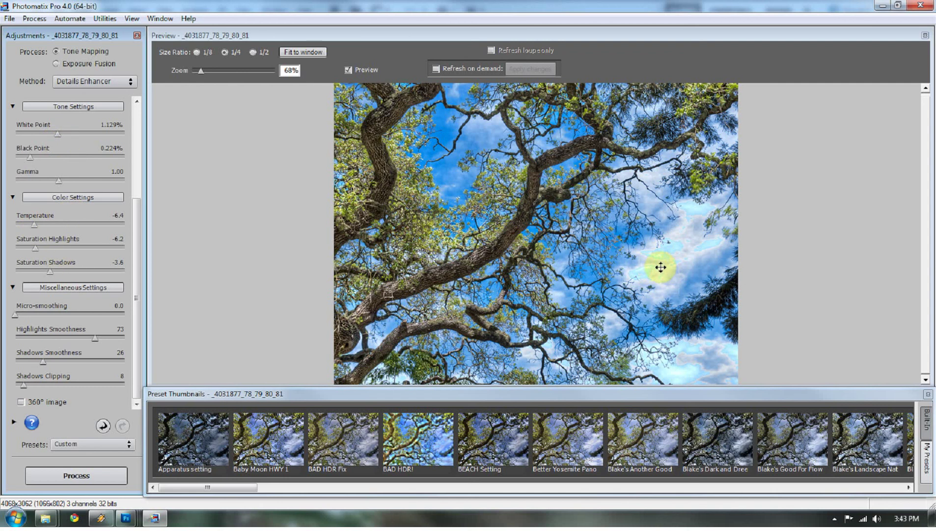
{"action": "left_click", "coordinate": [610, 286]}
{"action": "mouse_move", "coordinate": [54, 228]}
{"action": "left_mouse_down"}
{"action": "mouse_move", "coordinate": [79, 229]}
{"action": "mouse_move", "coordinate": [68, 229]}
{"action": "left_mouse_up"}
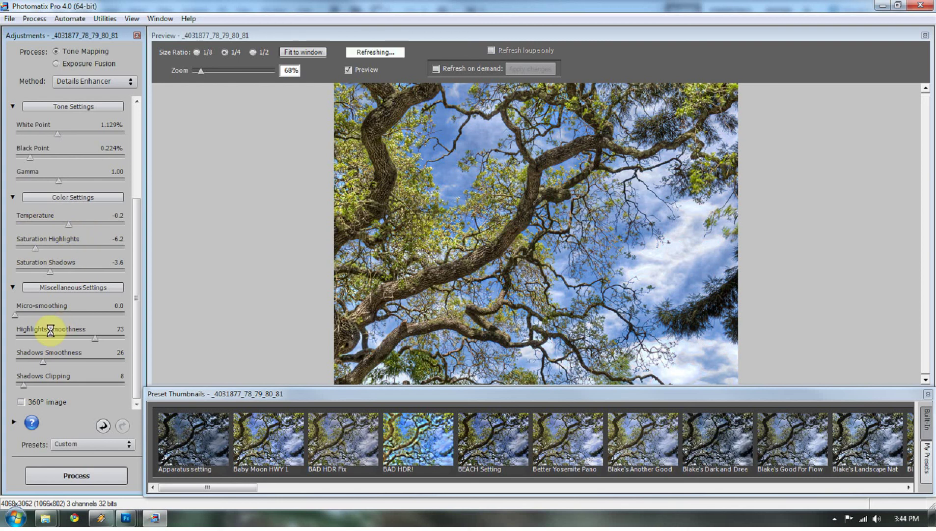
{"action": "left_click_drag", "start_coordinate": [93, 336], "coordinate": [50, 338]}
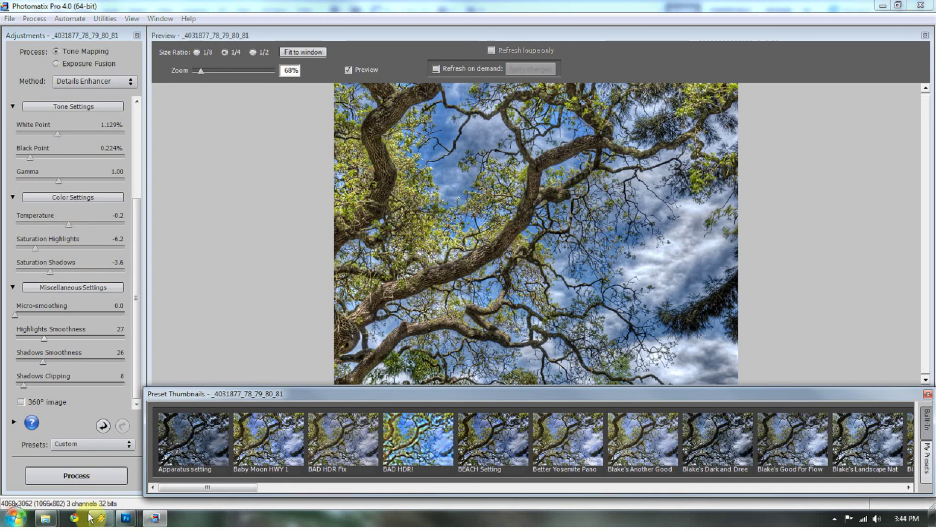
In tonemapped.tif, toggle the Curves 1 and Levels 1 layers off and on to compare
{"action": "mouse_move", "coordinate": [126, 517]}
{"action": "left_click", "coordinate": [336, 454]}
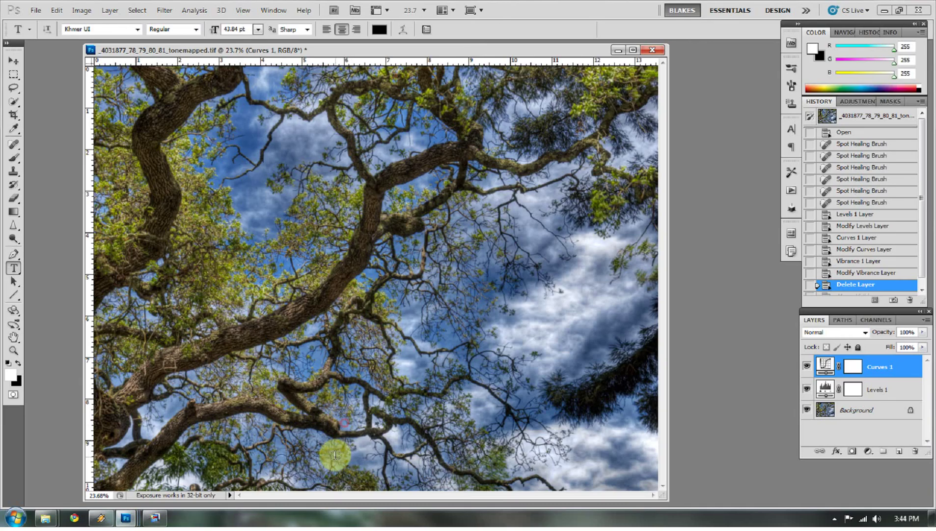
{"action": "left_click", "coordinate": [807, 390]}
{"action": "left_click", "coordinate": [807, 366]}
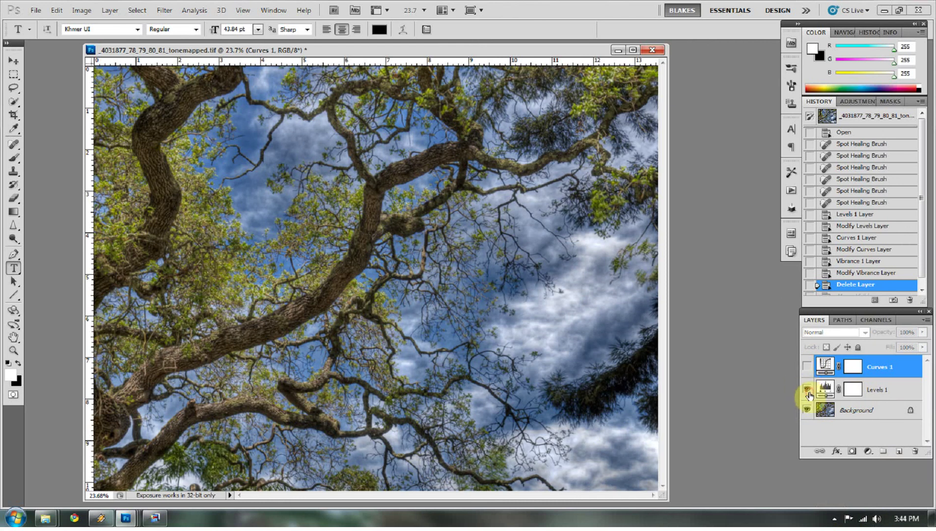
{"action": "left_click", "coordinate": [807, 366]}
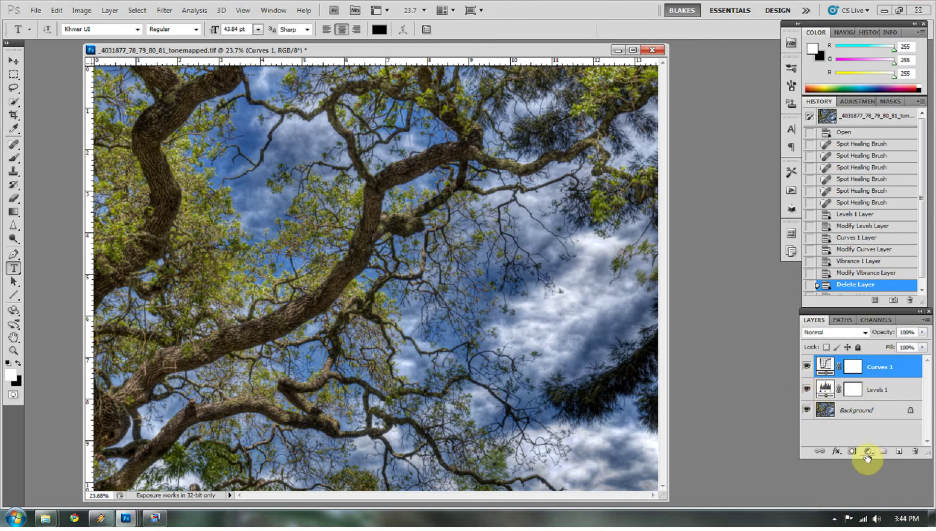
Add a Color Balance layer shifting midtones +2 and shadows +3 toward blue, then compare it
{"action": "left_click", "coordinate": [867, 451]}
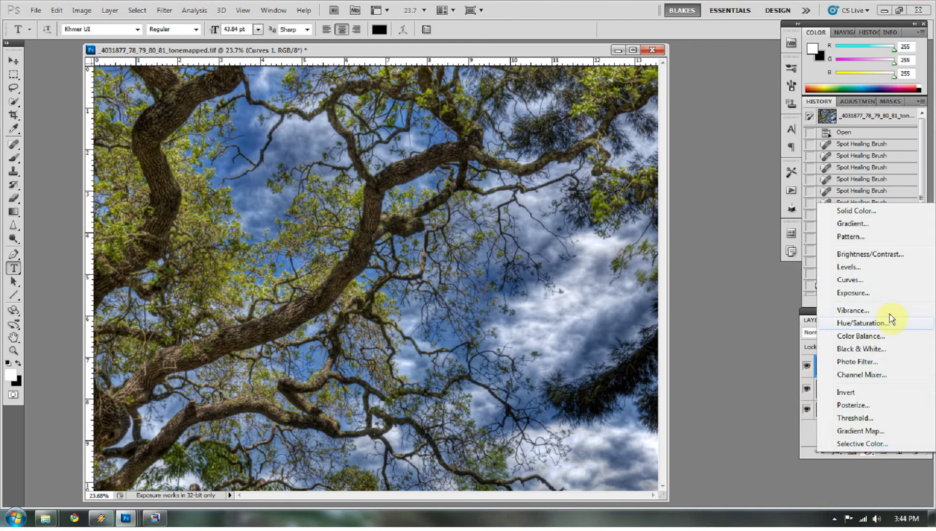
{"action": "left_click", "coordinate": [868, 336]}
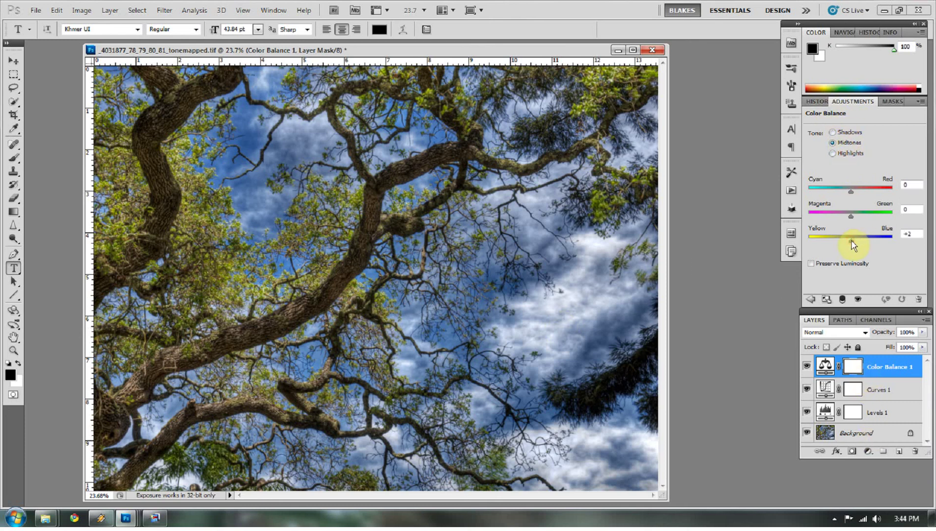
{"action": "left_click", "coordinate": [852, 153]}
{"action": "left_click", "coordinate": [847, 133]}
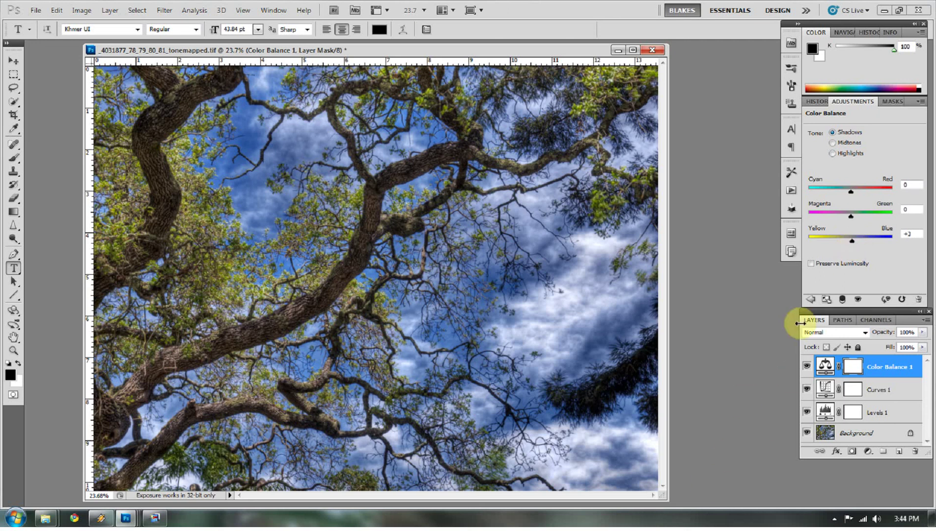
{"action": "left_click", "coordinate": [806, 367]}
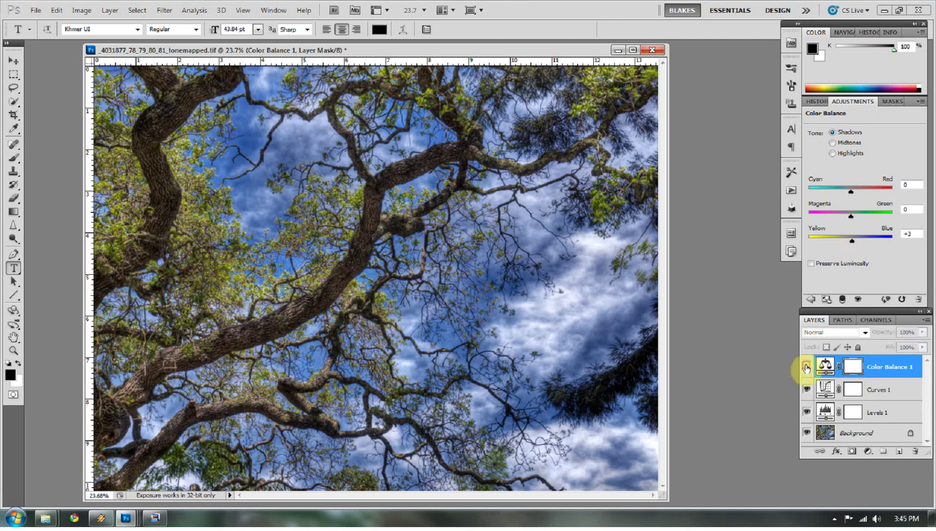
{"action": "left_click", "coordinate": [806, 367]}
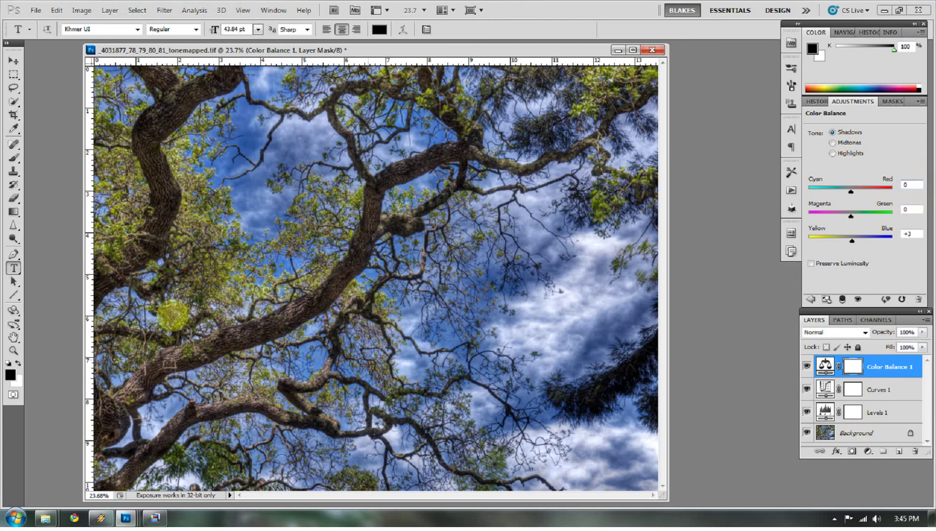
Switch to the 4031877.ORF comparison document and move its window slightly right
{"action": "mouse_move", "coordinate": [126, 517]}
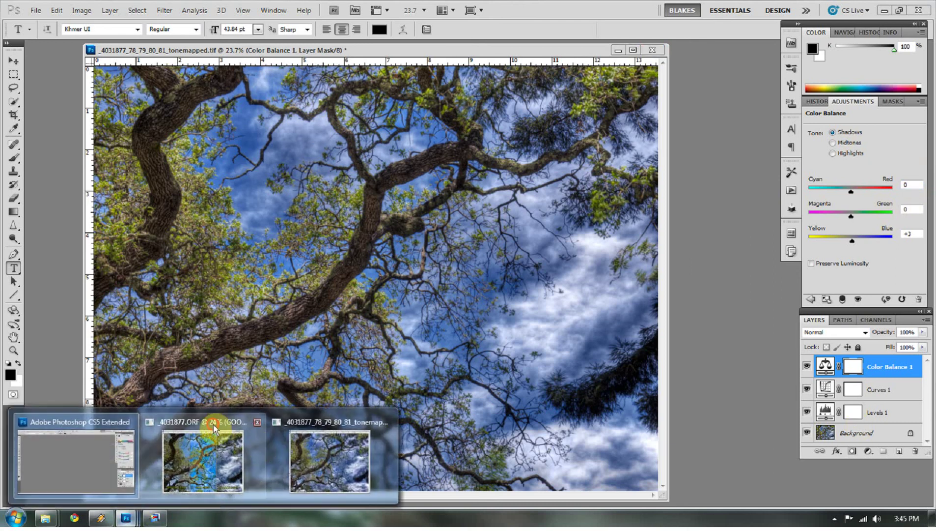
{"action": "left_click", "coordinate": [253, 450]}
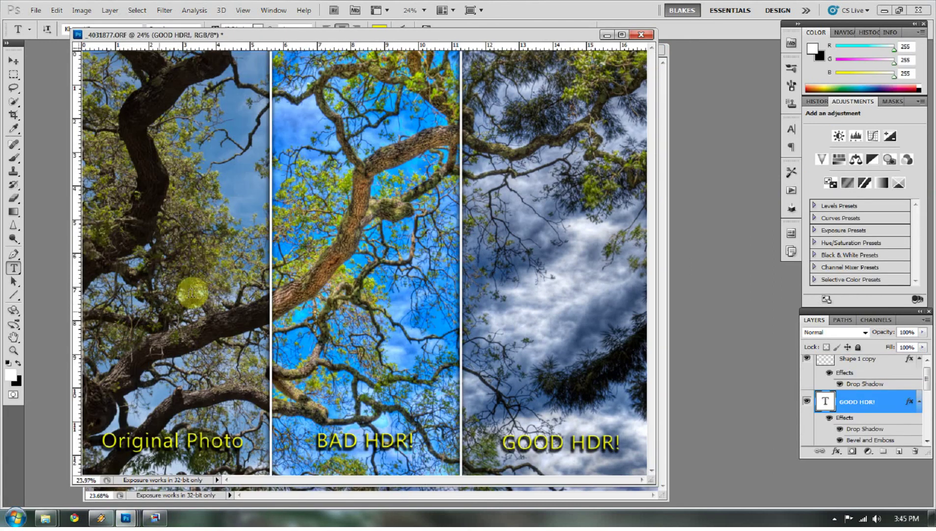
{"action": "left_click_drag", "start_coordinate": [276, 41], "coordinate": [306, 48]}
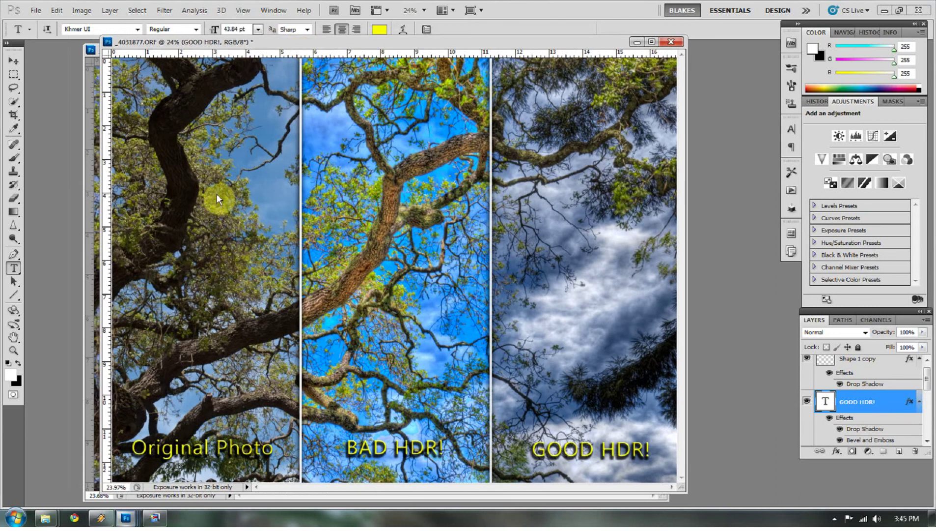